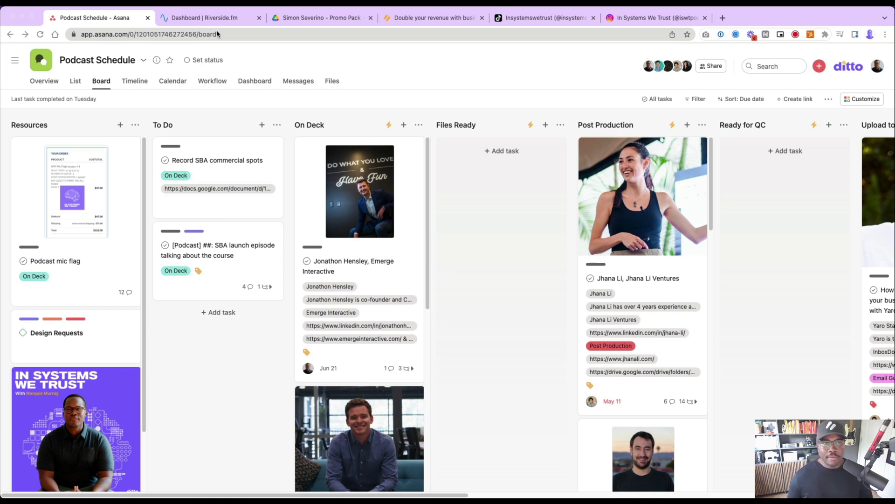
- Switch to the Riverside.fm dashboard that lists the In Systems We Trust studio
click(212, 18)
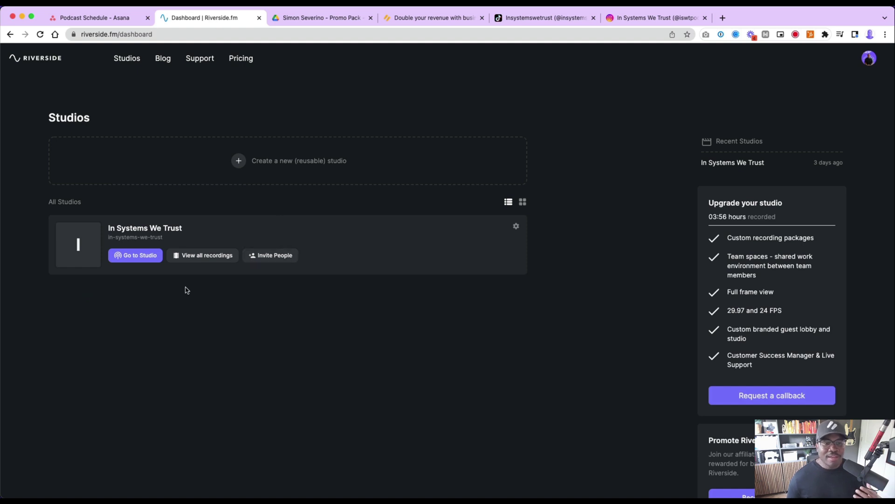
- Open the studio's Untitled Recording and scroll through its Clips, Snapshots and two separated tracks
click(191, 259)
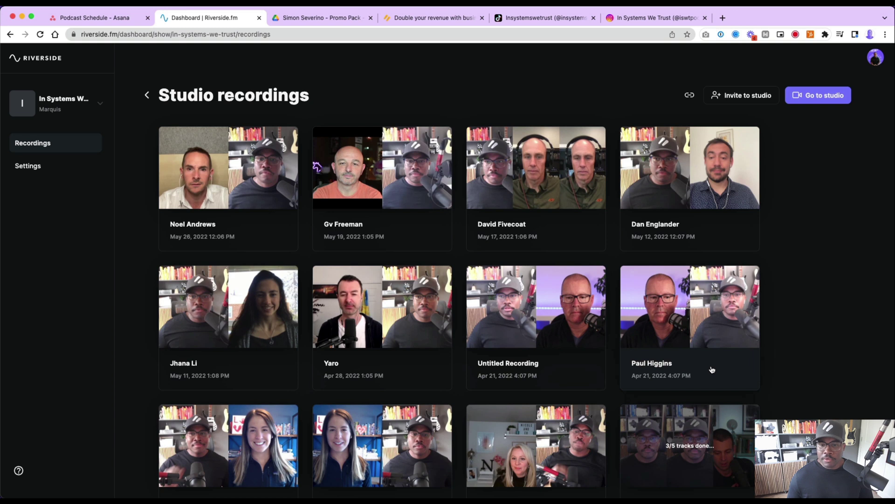
click(584, 370)
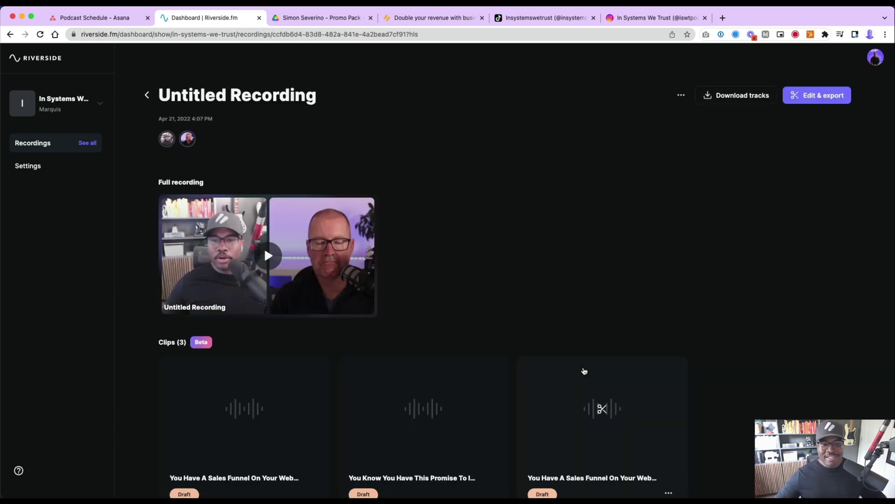
scroll(466, 278, down, 4)
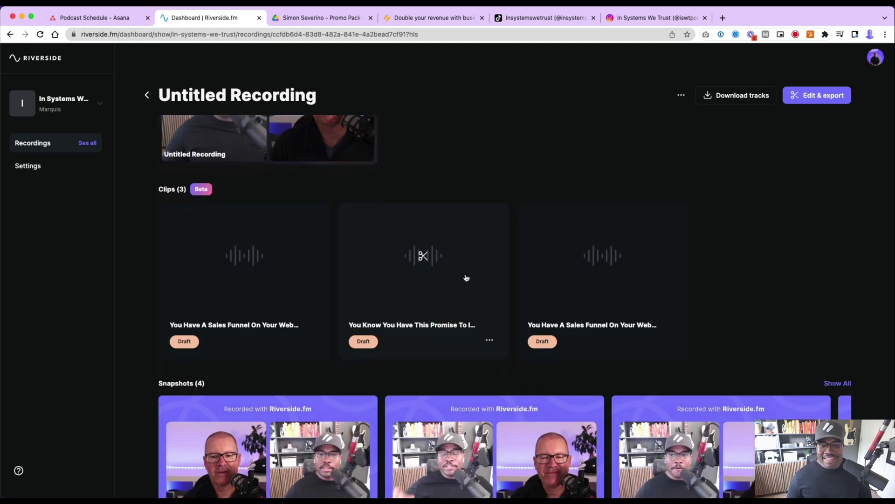
scroll(466, 278, down, 6)
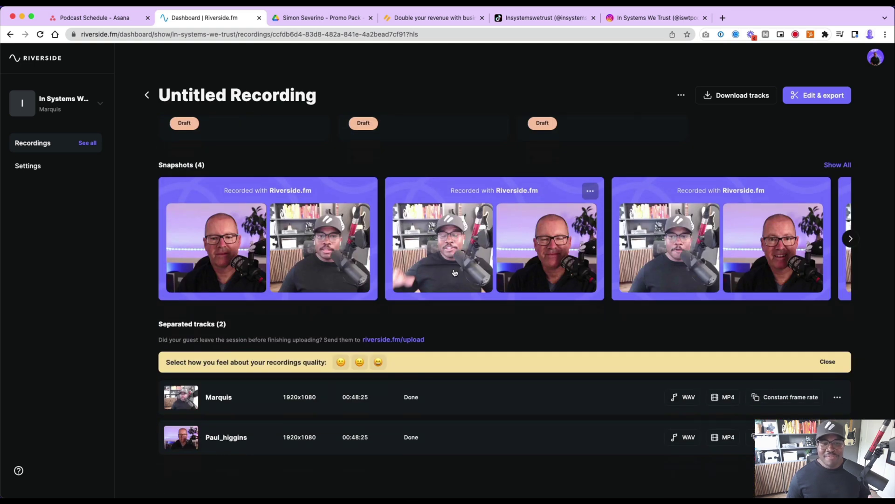
scroll(454, 272, up, 8)
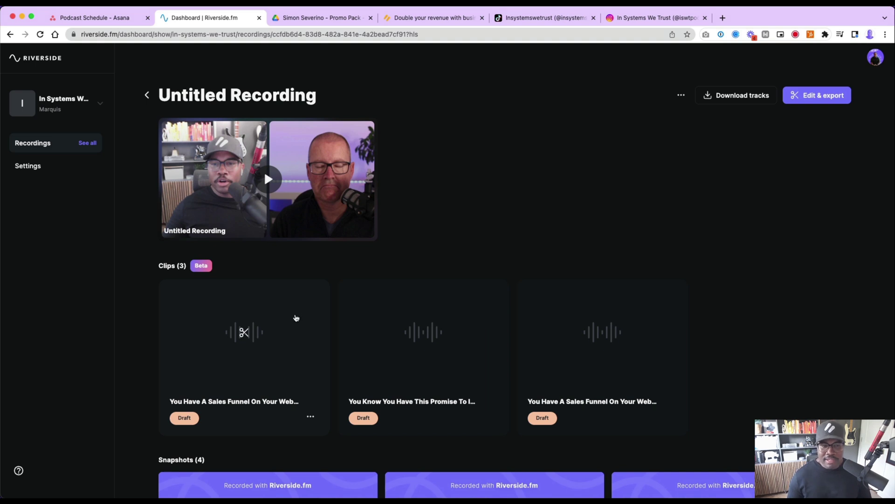
scroll(290, 313, down, 8)
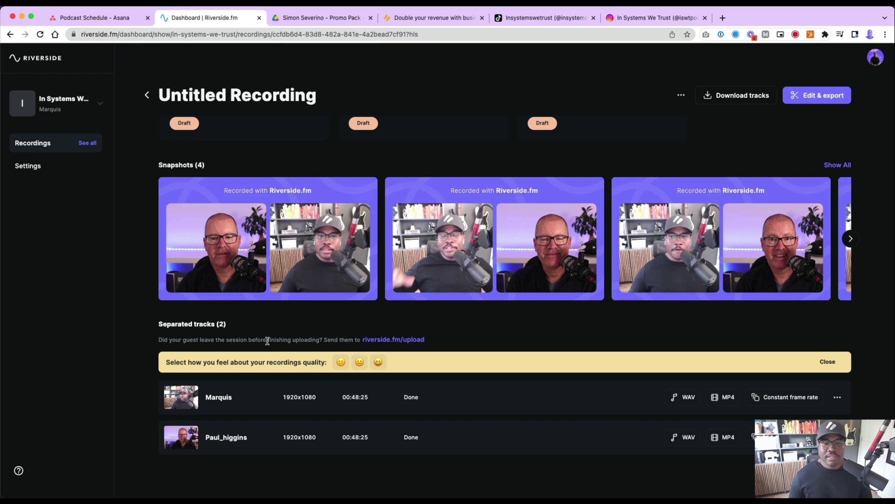
click(116, 21)
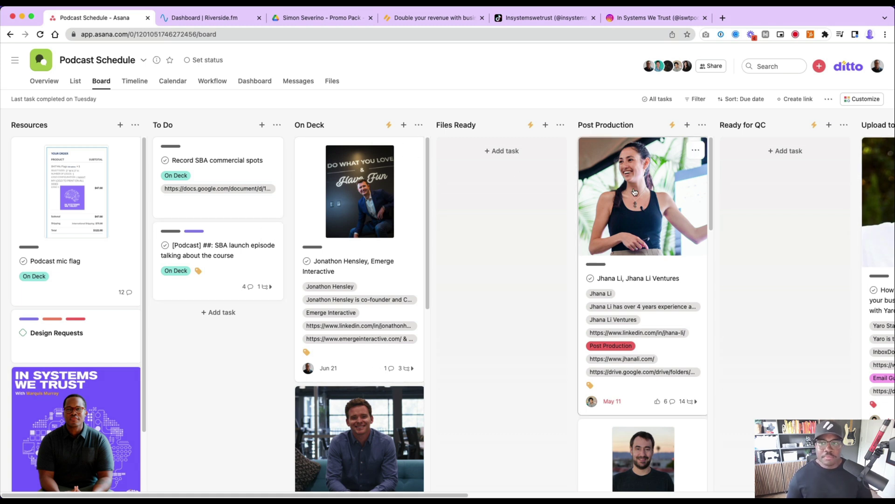
- Open the guest episode task in Post Production and scroll to its promo pack links and Subtasks
click(676, 270)
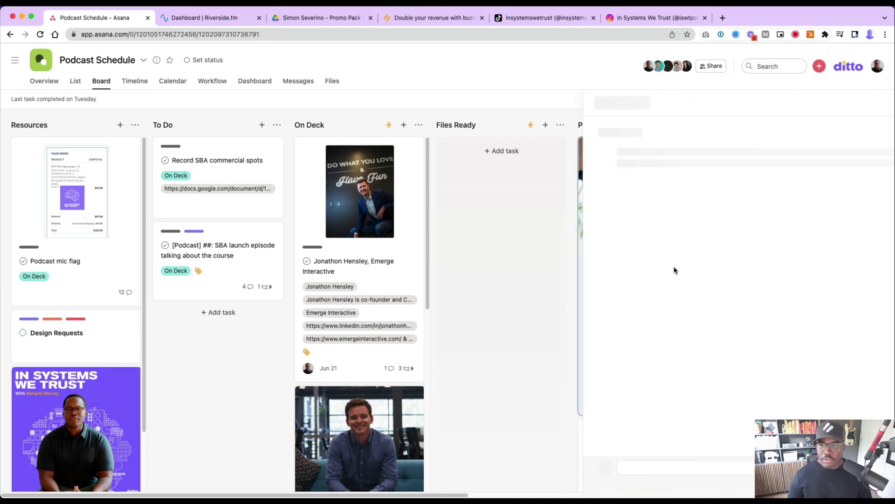
scroll(653, 264, down, 15)
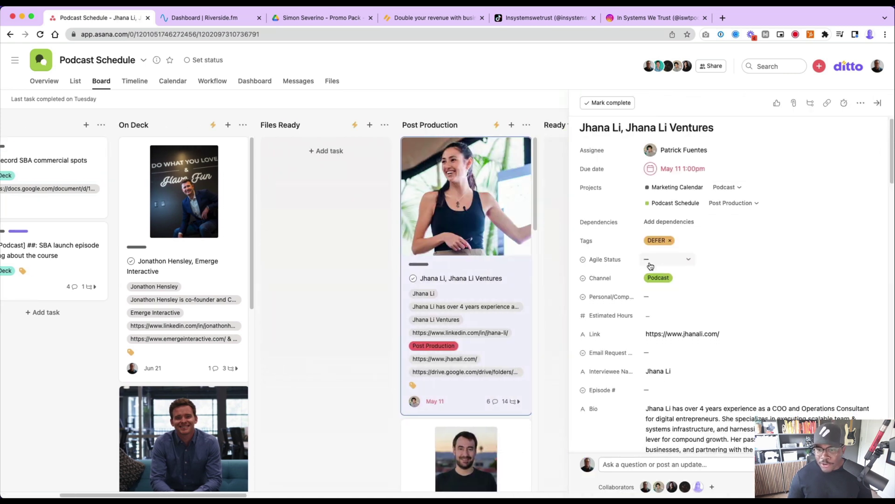
scroll(650, 265, down, 8)
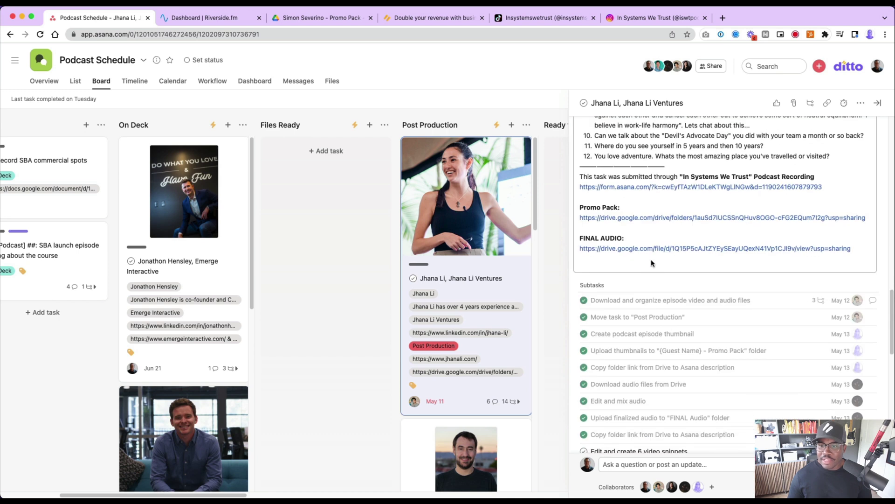
scroll(652, 262, up, 9)
scroll(646, 280, down, 10)
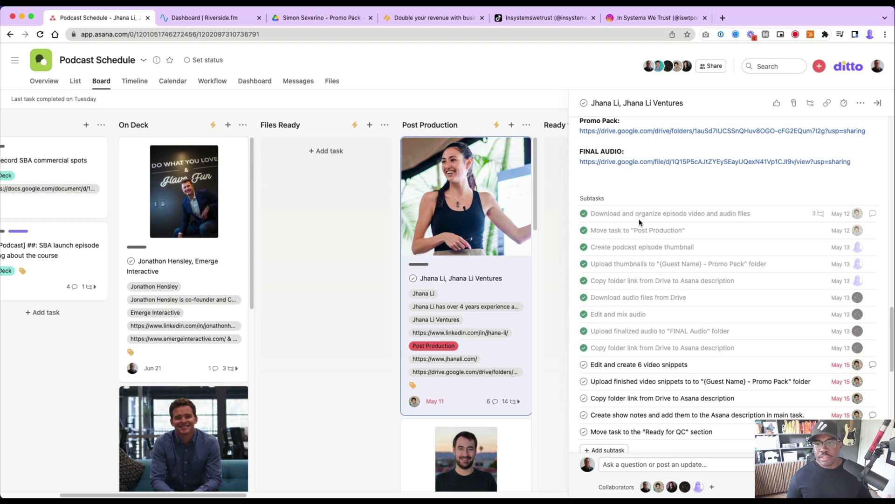
scroll(646, 229, down, 1)
scroll(646, 227, down, 1)
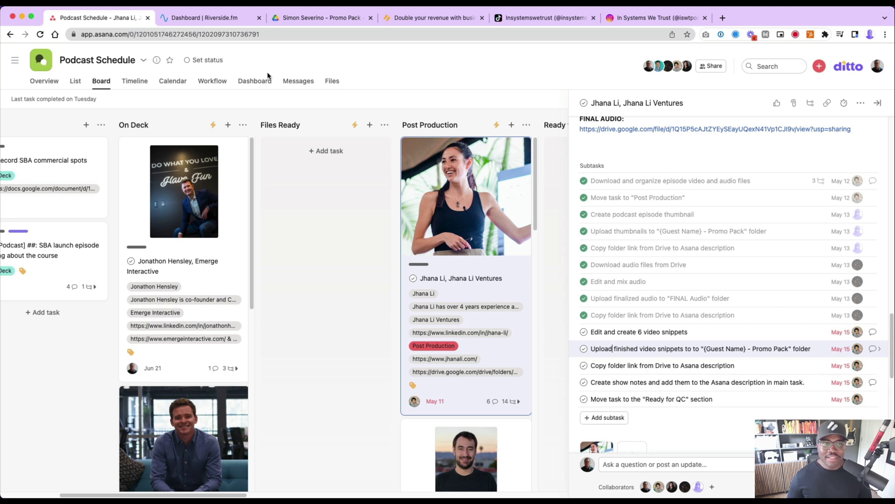
click(300, 20)
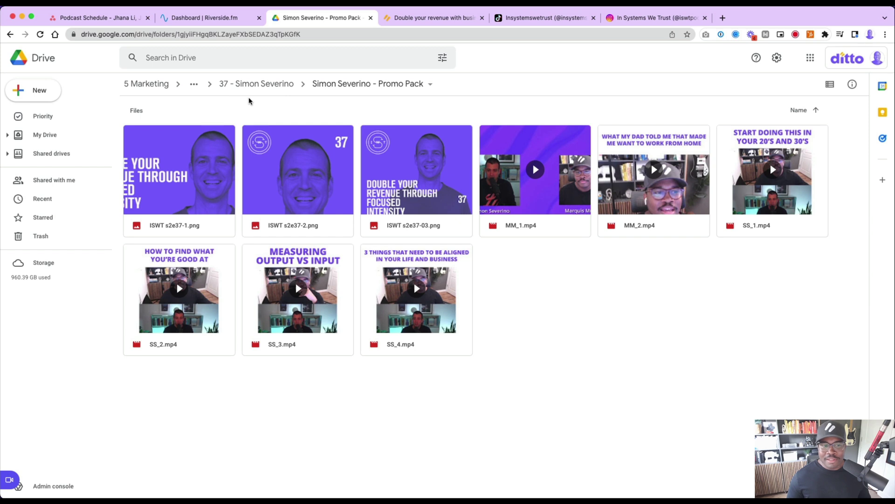
- Preview thumbnails ISWT s2e37-1.png, s2e37-2.png and s2e37-03.png full size, then close the preview
click(197, 145)
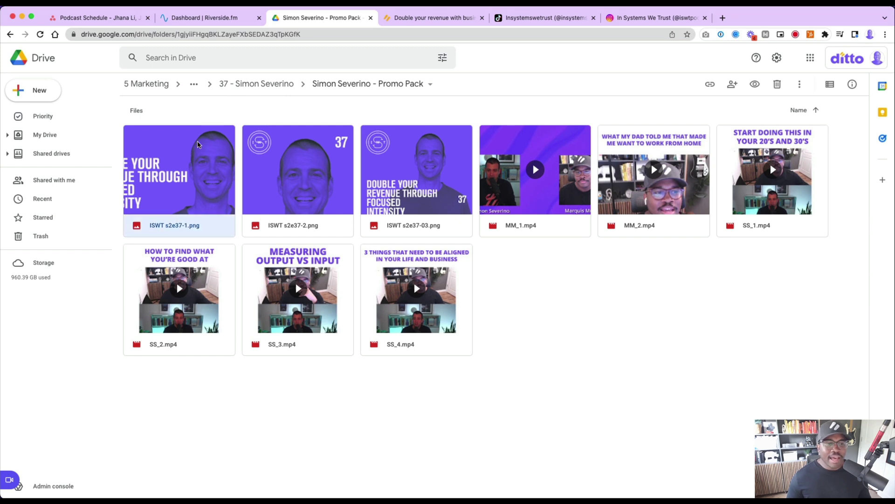
double_click(196, 144)
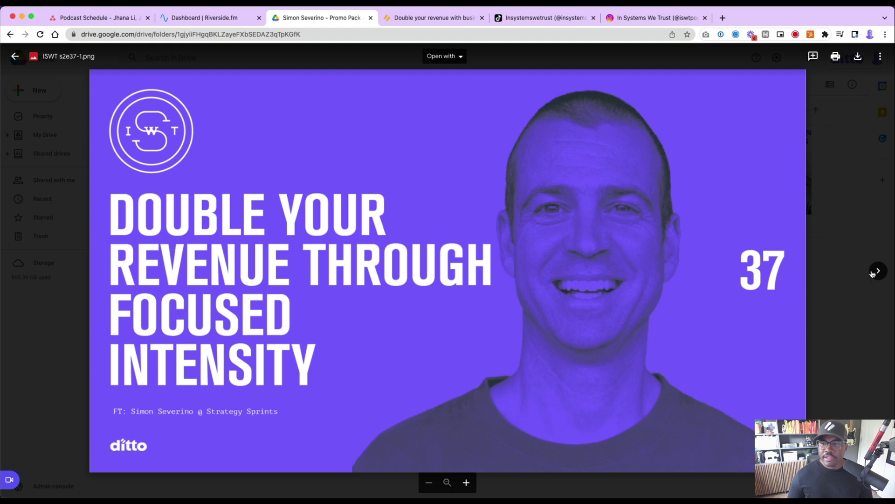
click(877, 271)
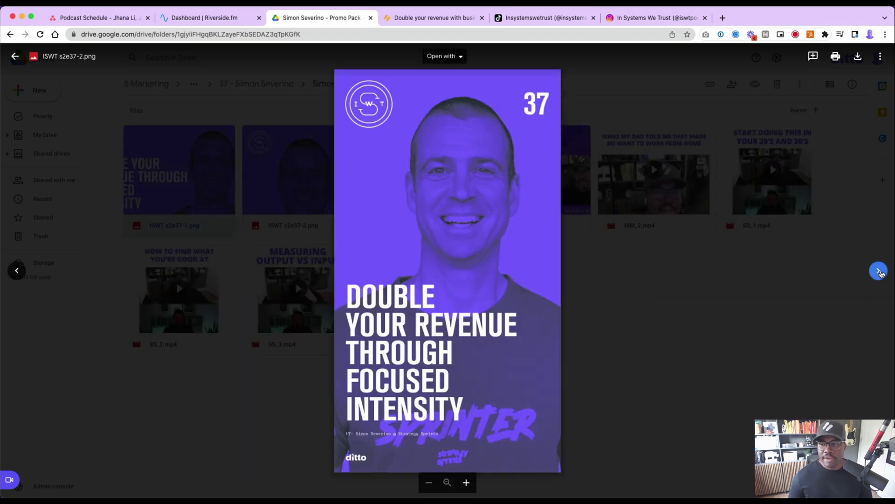
click(879, 271)
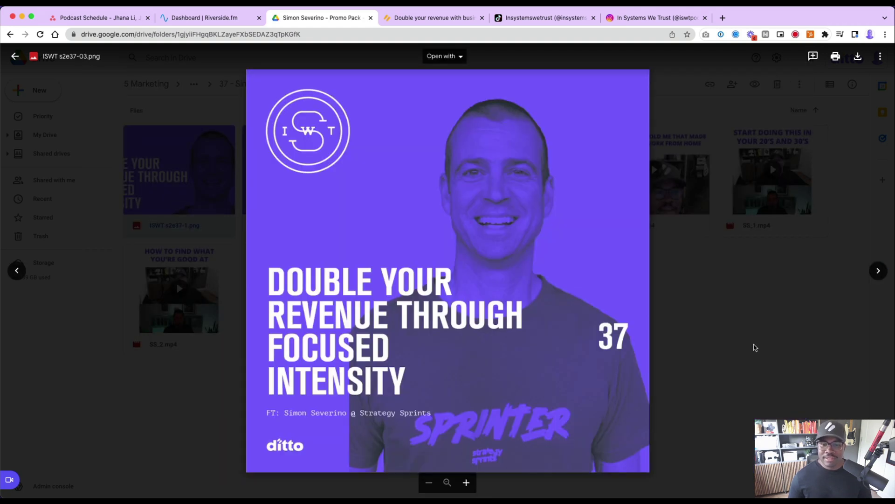
click(757, 342)
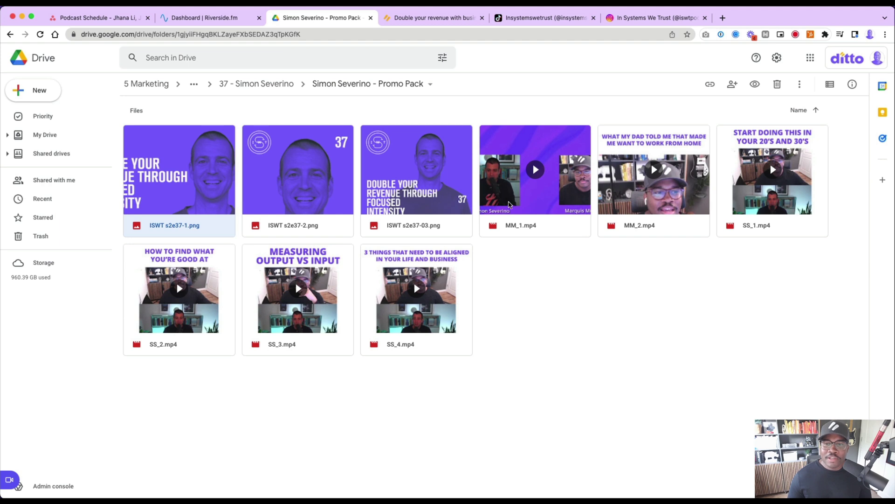
click(513, 208)
click(687, 198)
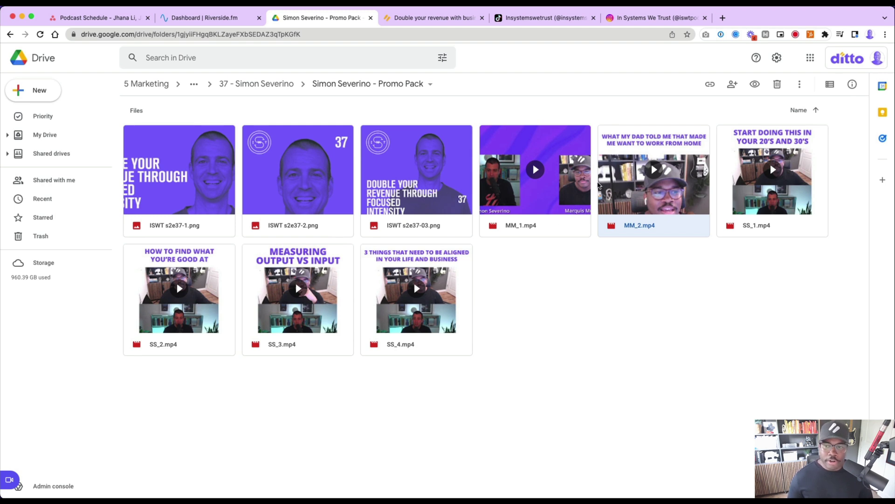
click(752, 197)
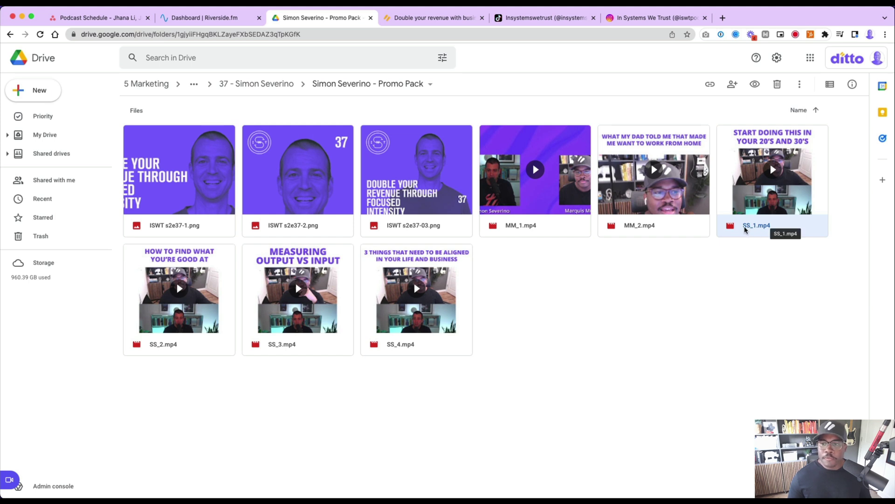
click(170, 330)
click(261, 323)
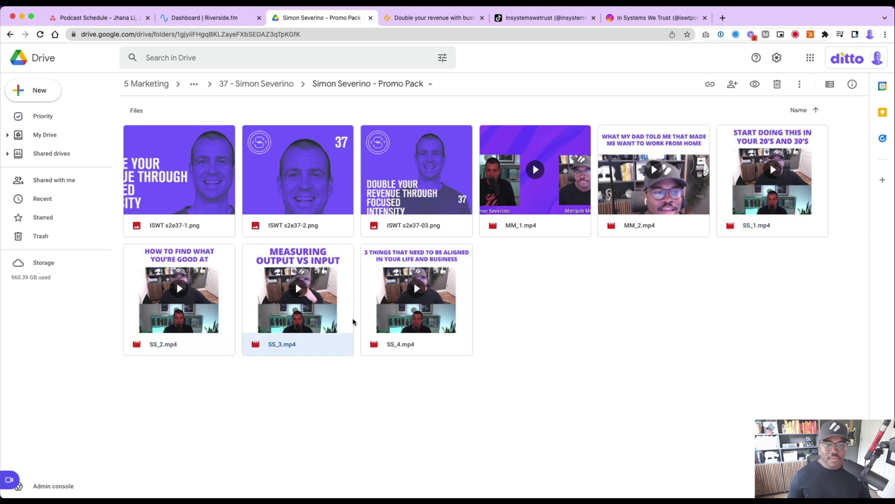
click(451, 330)
key(Up)
key(Left)
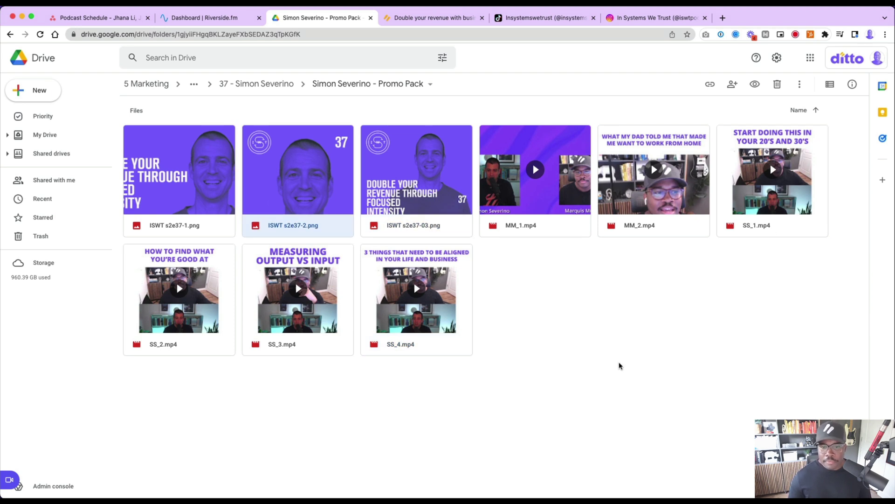
click(388, 324)
click(312, 328)
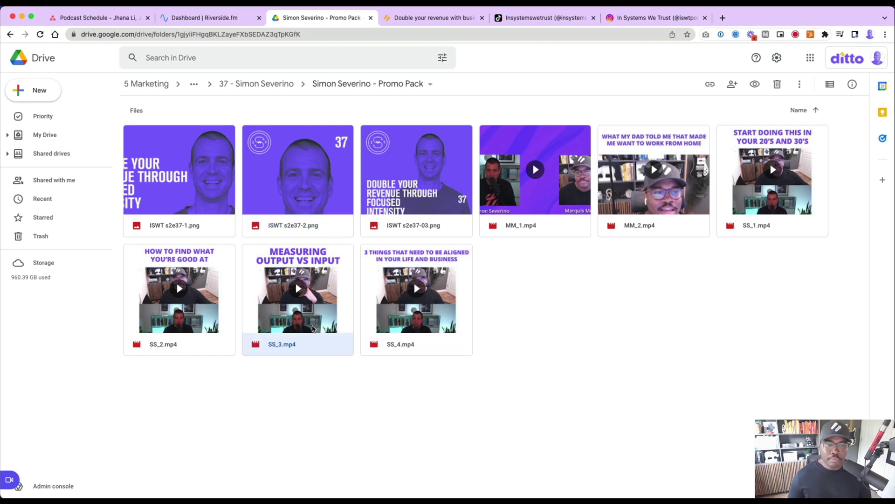
click(176, 340)
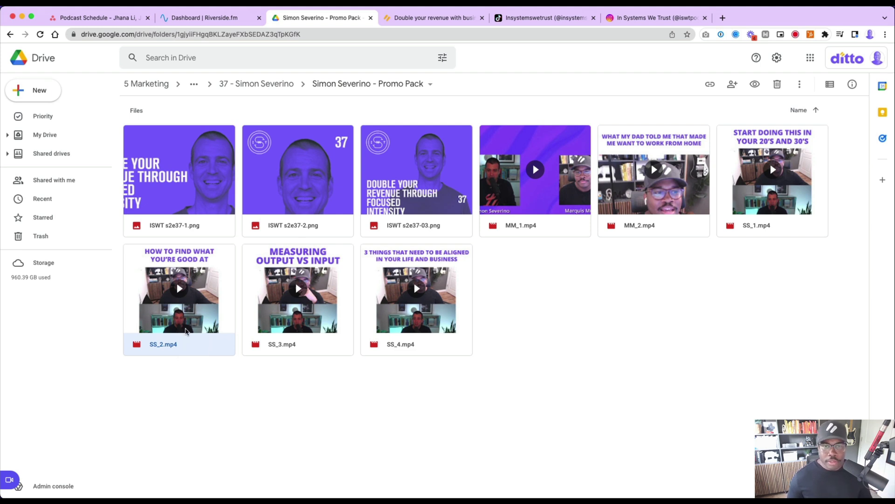
- Open the 'Double your revenue with business process optimization' blog post and read its opening sections
click(444, 19)
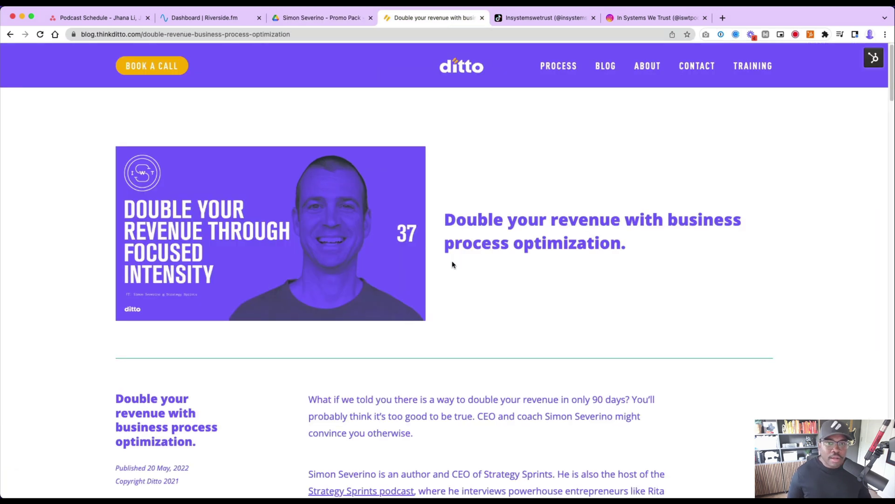
scroll(452, 265, down, 3)
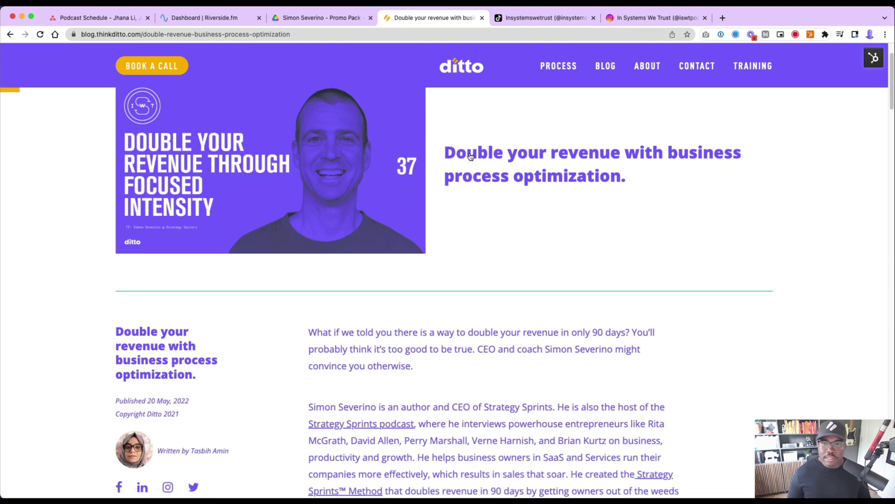
scroll(656, 187, down, 8)
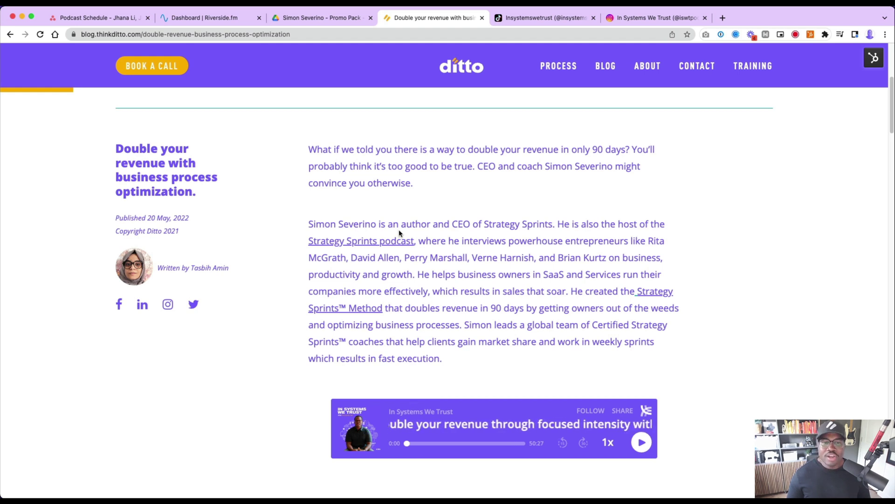
scroll(401, 236, down, 10)
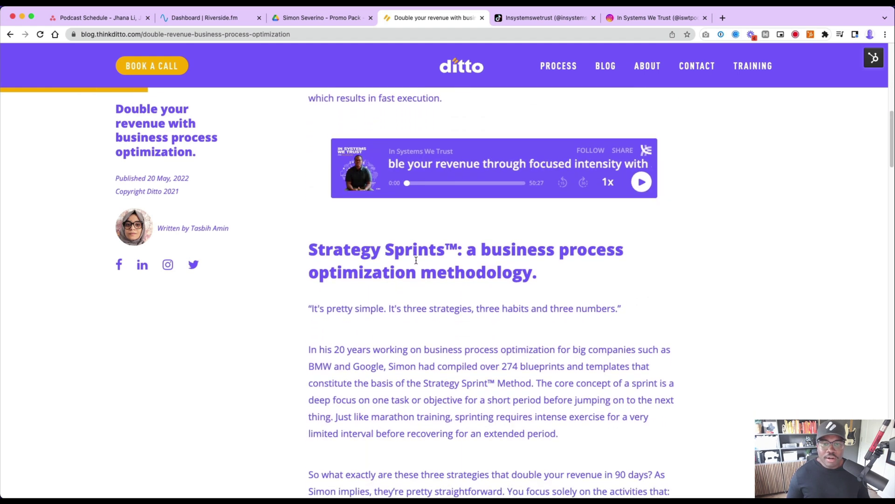
scroll(416, 260, down, 10)
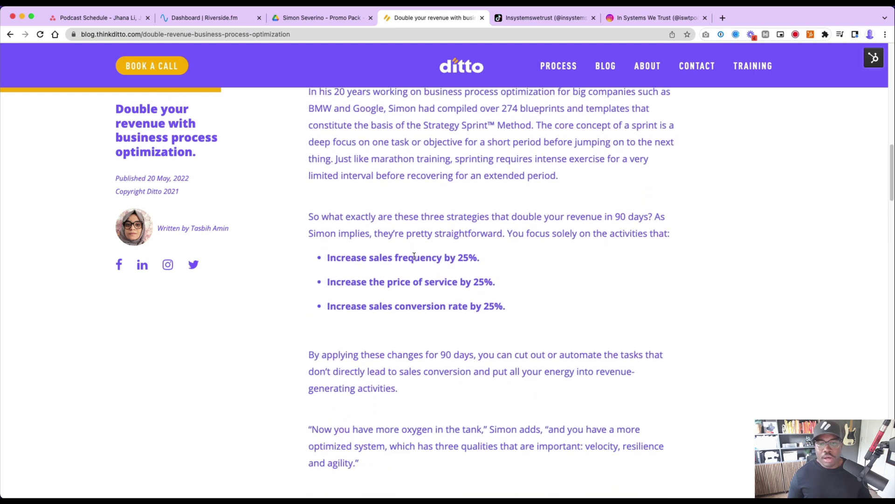
scroll(536, 295, down, 12)
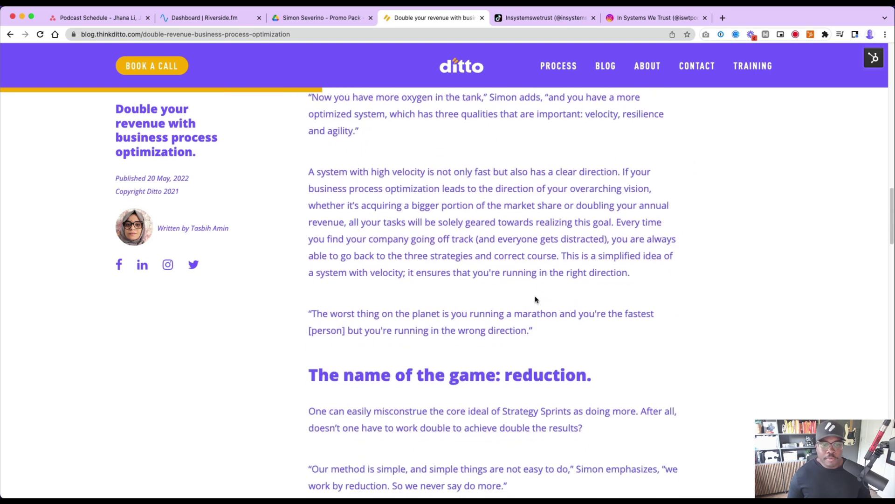
scroll(536, 299, down, 18)
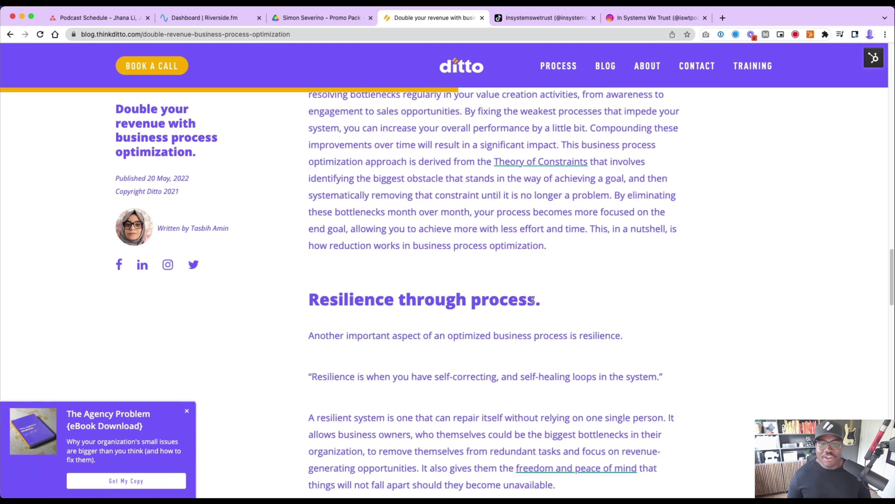
- Read the rest of the article, glance at the Drive promo pack, and come back to the post
scroll(533, 299, up, 20)
scroll(532, 303, down, 10)
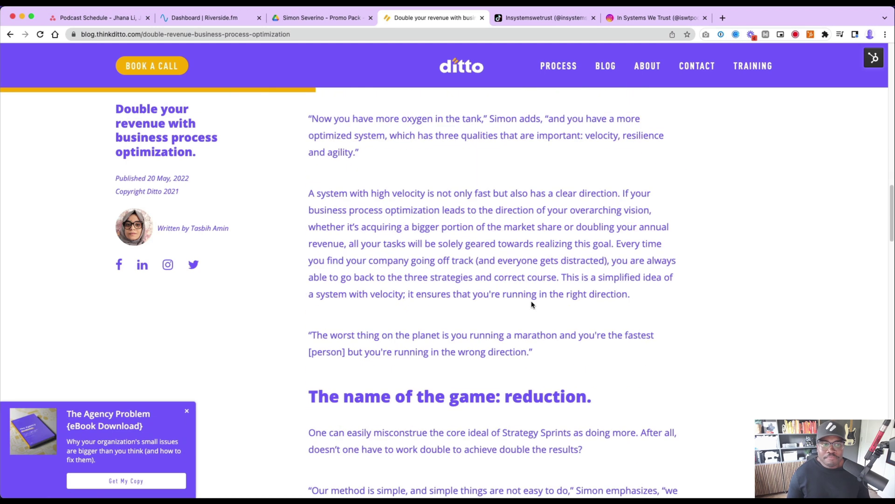
scroll(530, 305, down, 14)
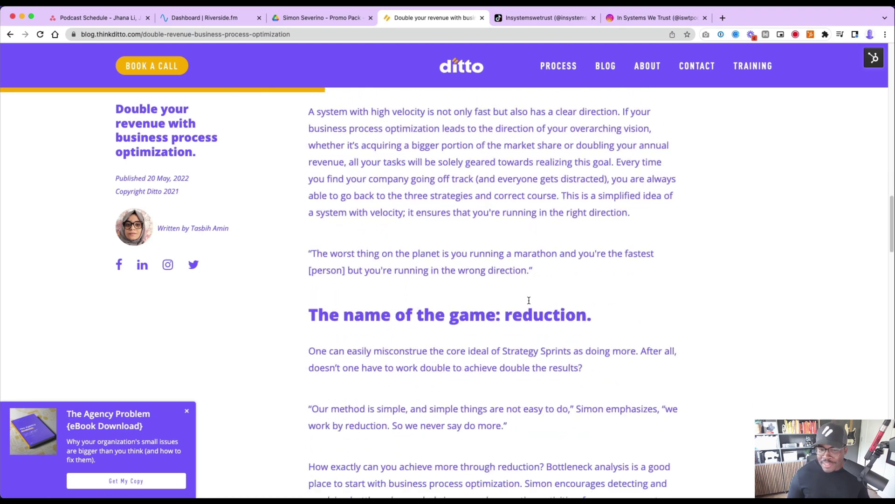
scroll(526, 301, down, 13)
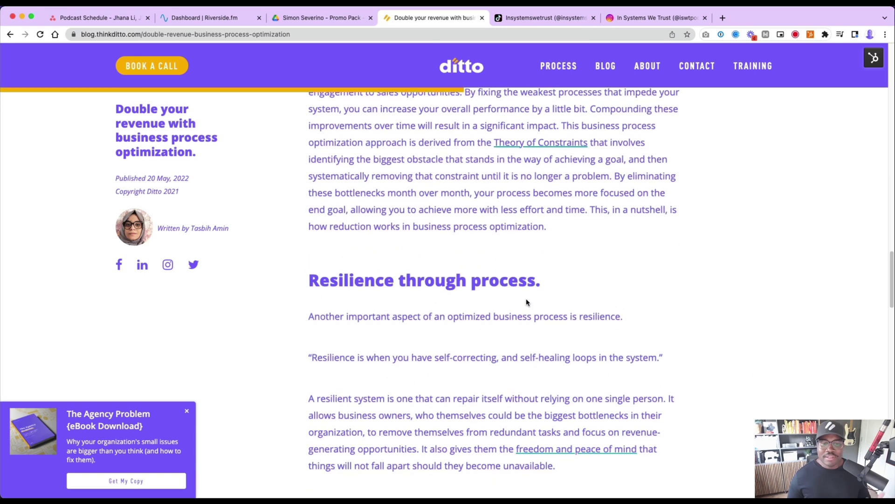
scroll(527, 306, down, 13)
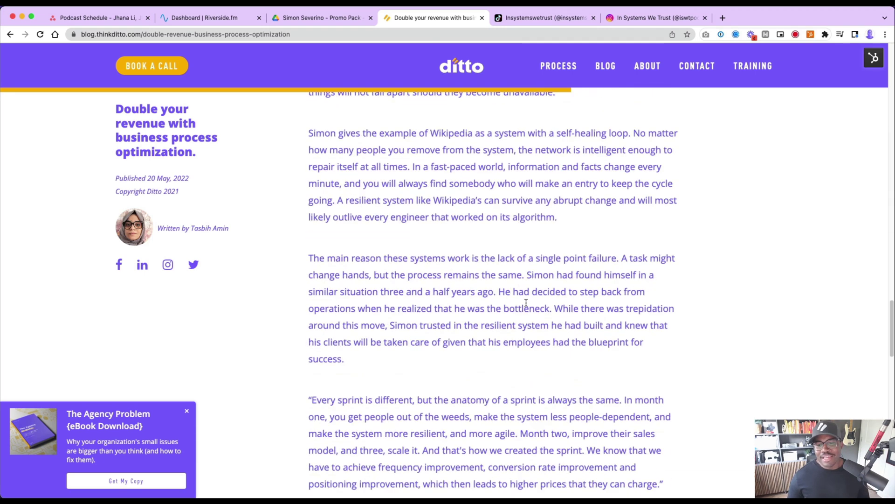
scroll(524, 305, down, 7)
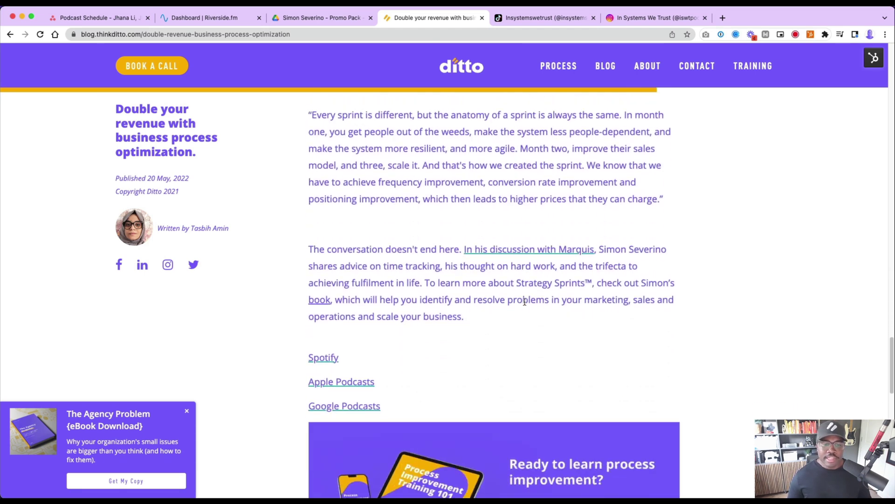
scroll(523, 304, up, 20)
scroll(521, 300, up, 20)
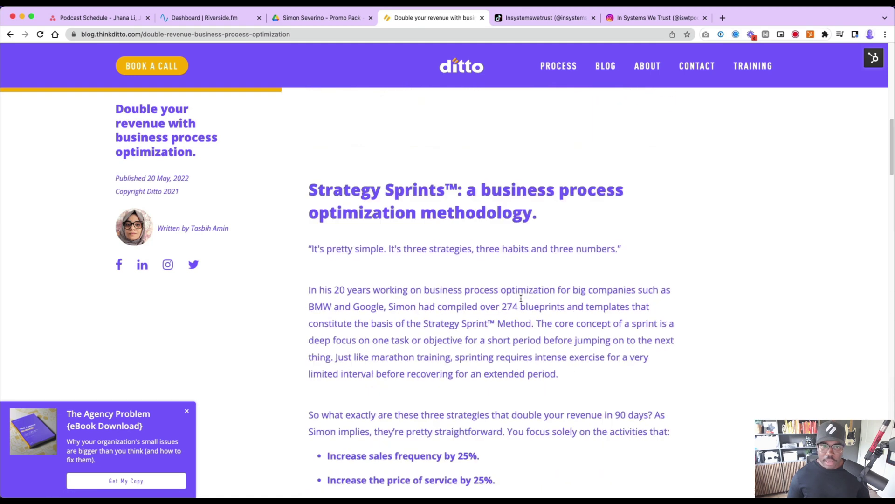
click(314, 18)
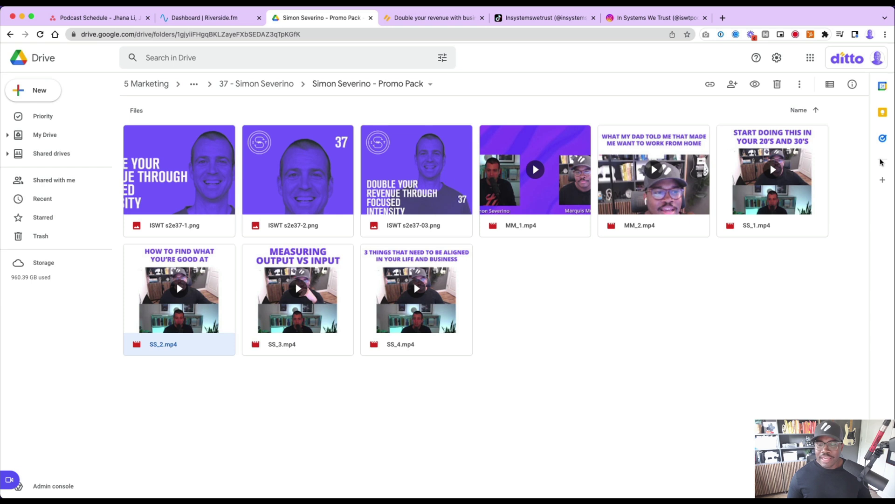
click(430, 18)
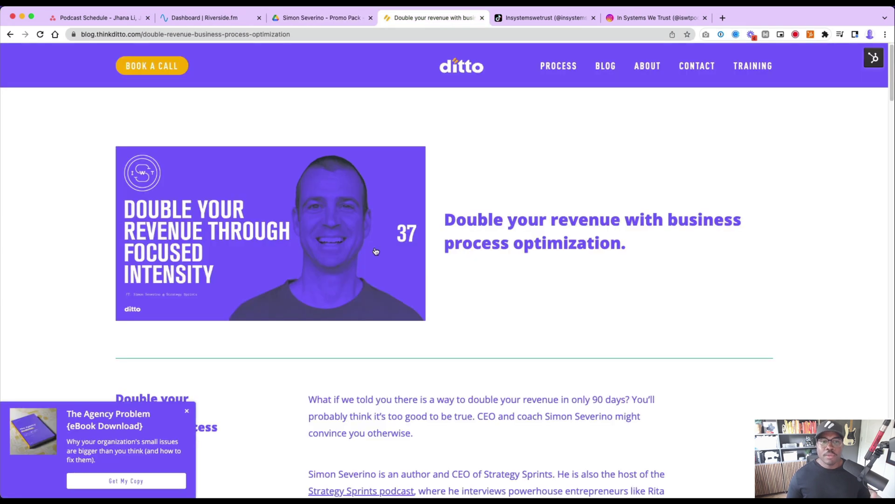
- Browse the podcast's TikTok profile (69 followers, 135 likes) and its Videos grid of promo clips
click(529, 20)
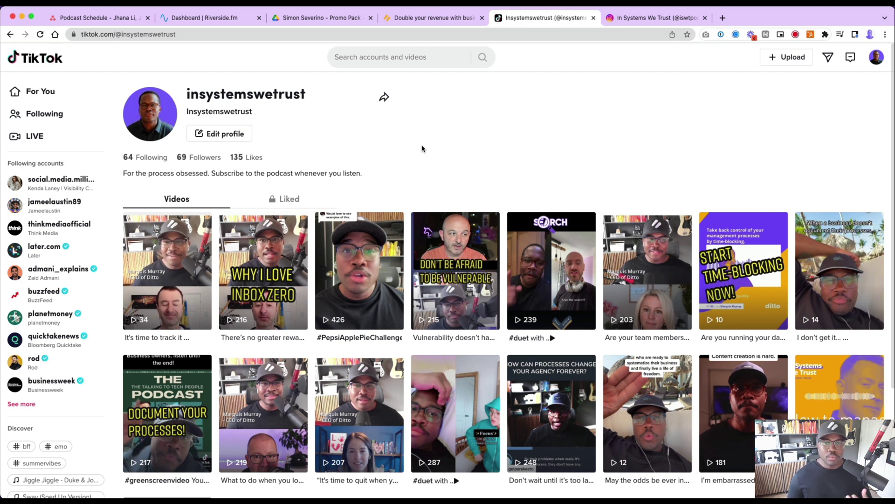
scroll(411, 140, down, 3)
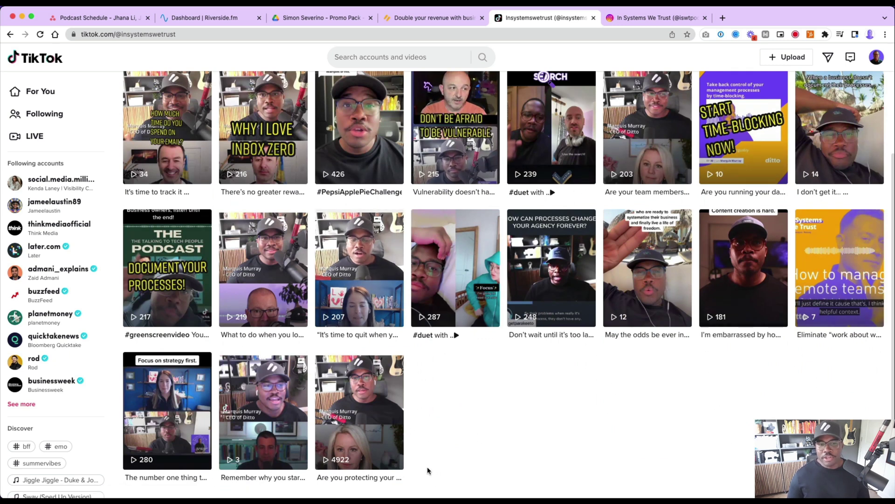
scroll(425, 462, up, 3)
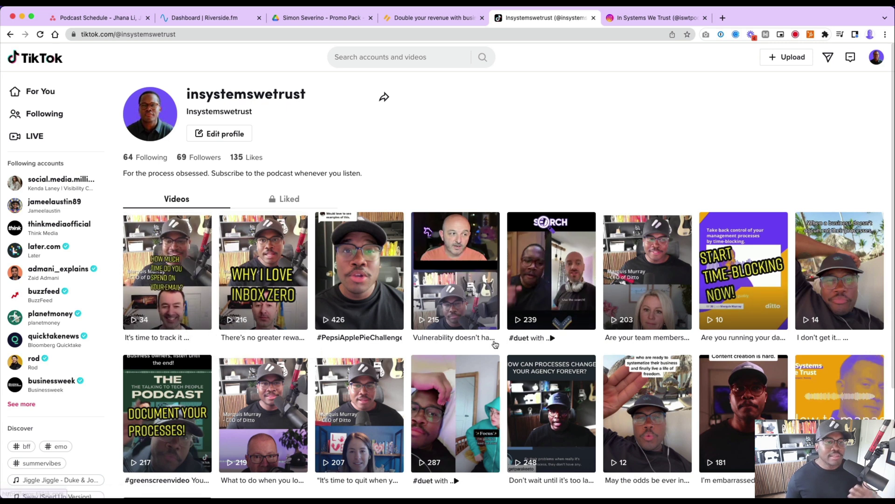
- Browse the In Systems We Trust Instagram Posts grid down past episode 37 and back to the top
click(655, 17)
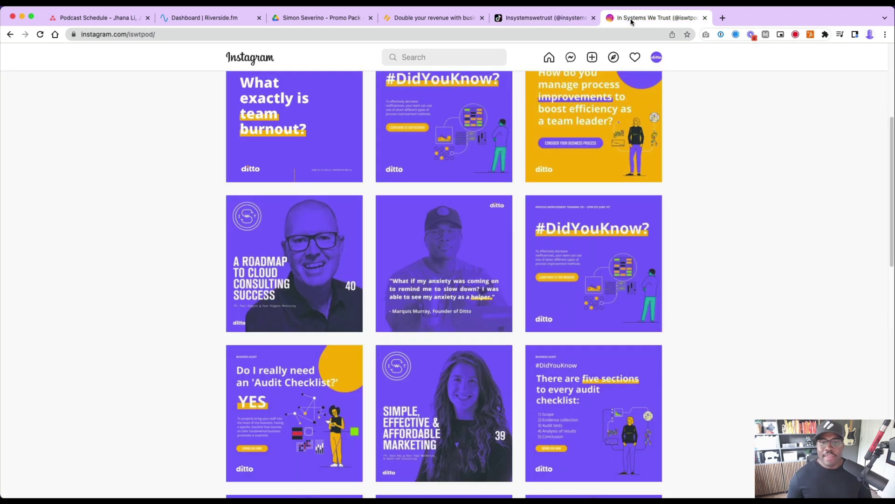
scroll(414, 392, up, 5)
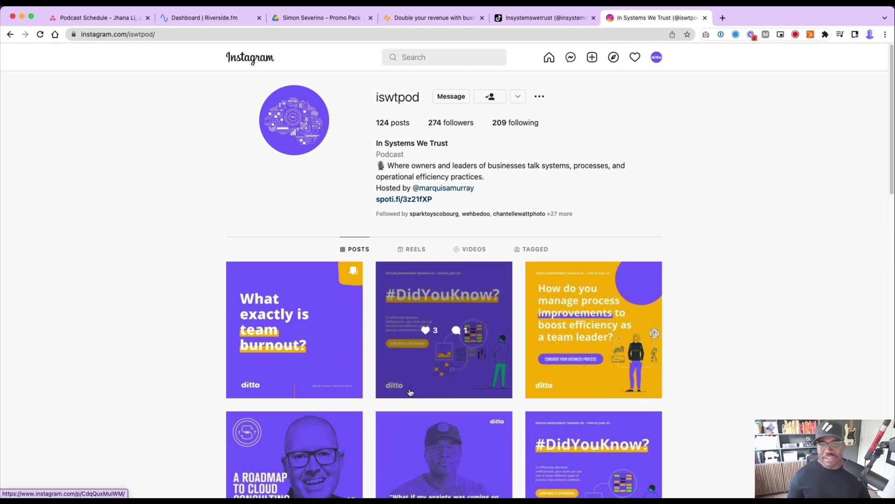
scroll(411, 393, down, 3)
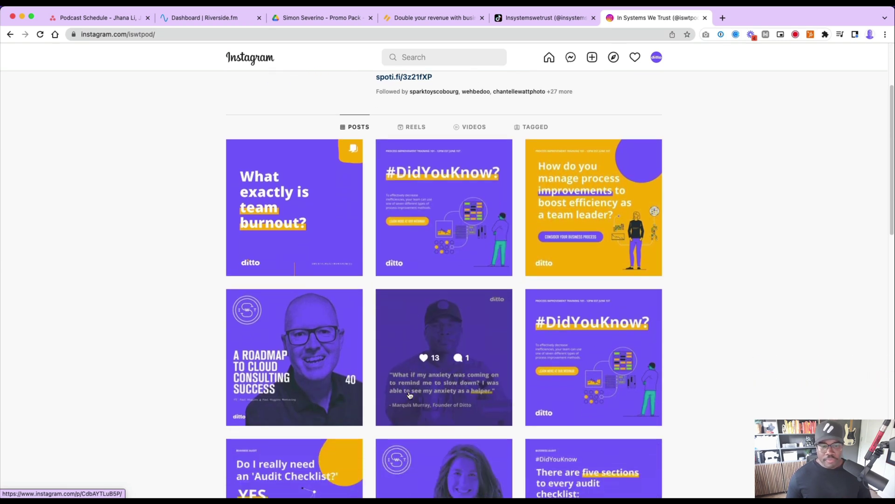
scroll(409, 395, down, 2)
scroll(420, 396, down, 1)
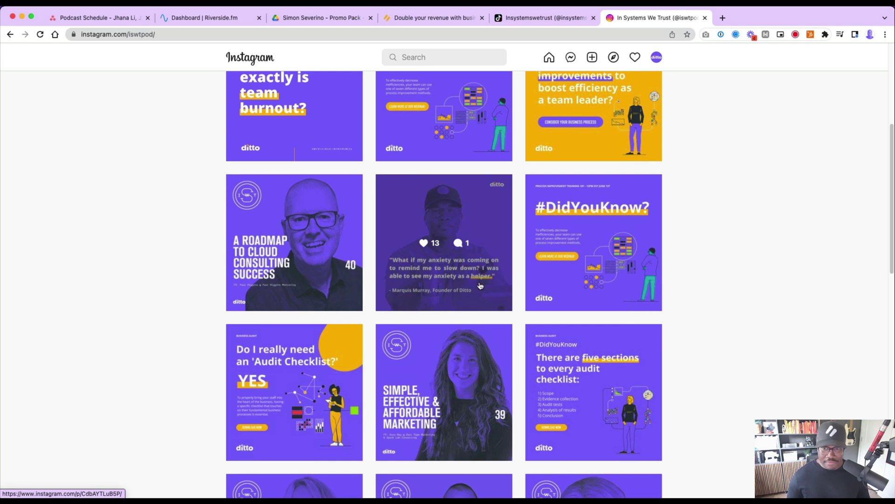
scroll(481, 286, up, 2)
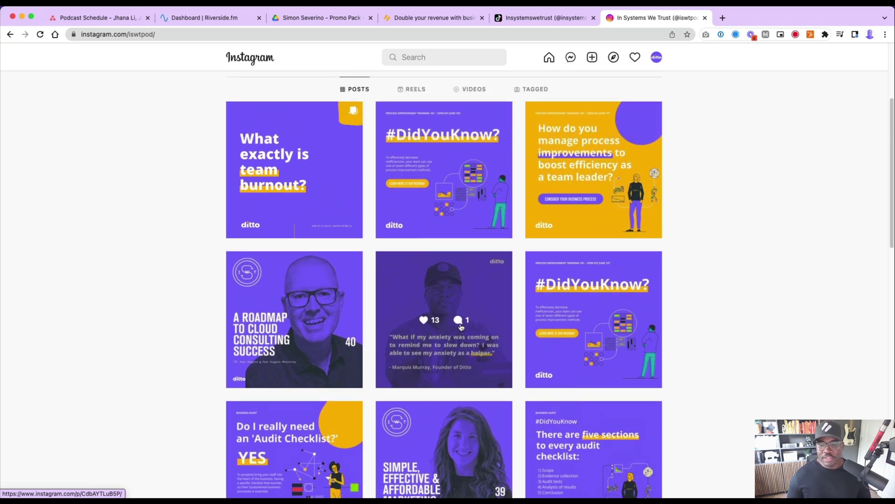
scroll(462, 329, down, 4)
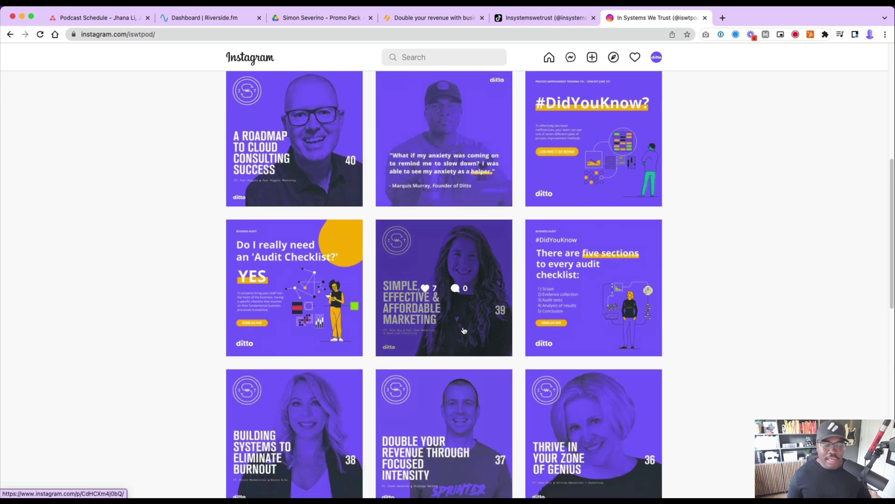
scroll(464, 330, down, 1)
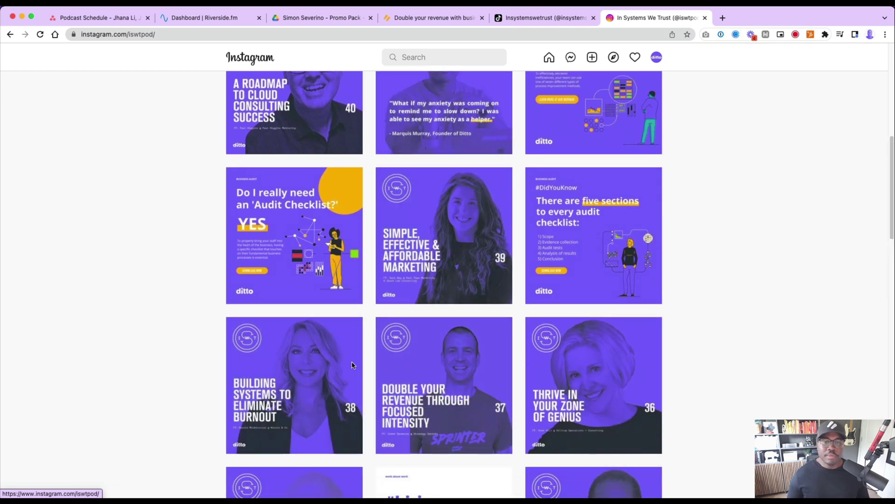
scroll(353, 365, down, 3)
scroll(408, 380, down, 3)
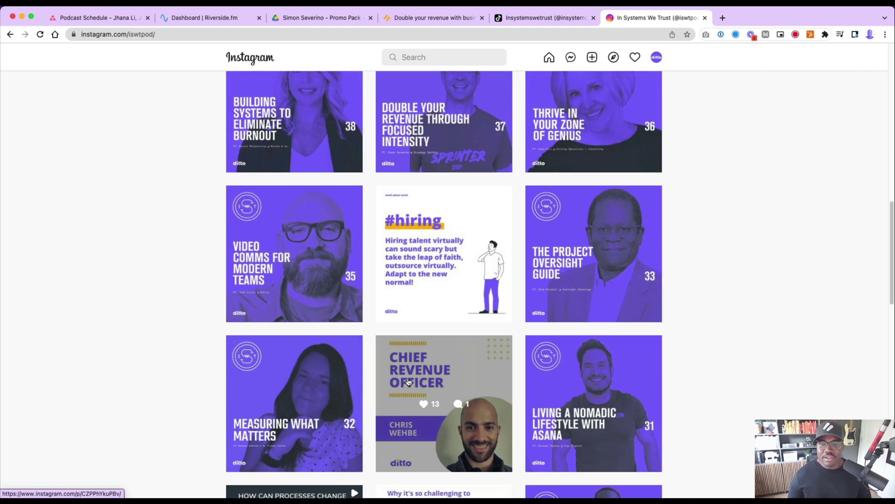
scroll(408, 380, down, 4)
scroll(401, 384, up, 15)
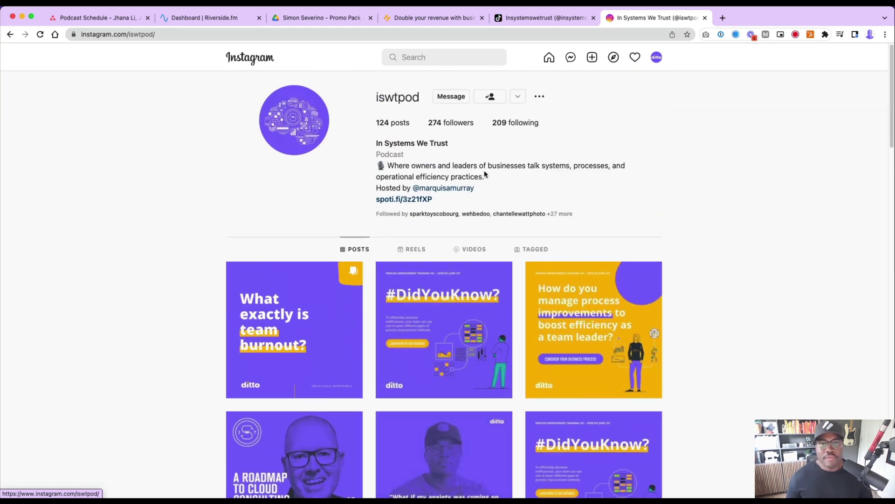
click(114, 19)
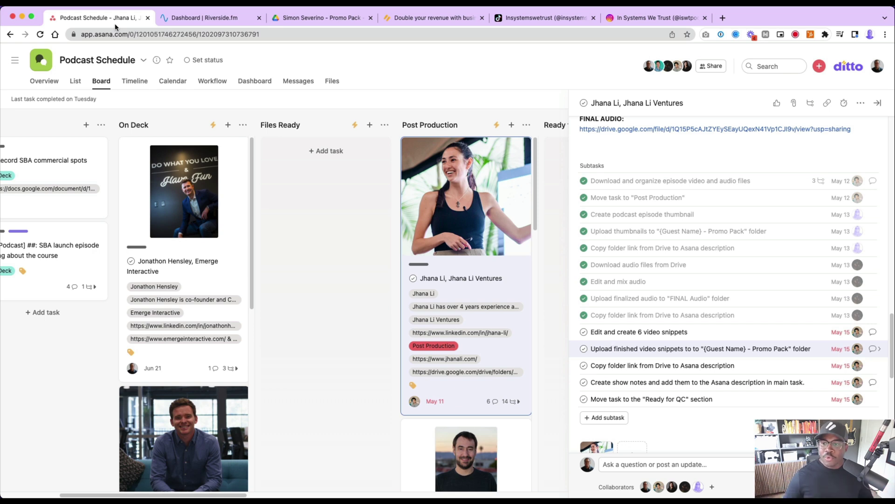
- Show the Podcast Schedule project's Workflow view with its section automations
click(209, 83)
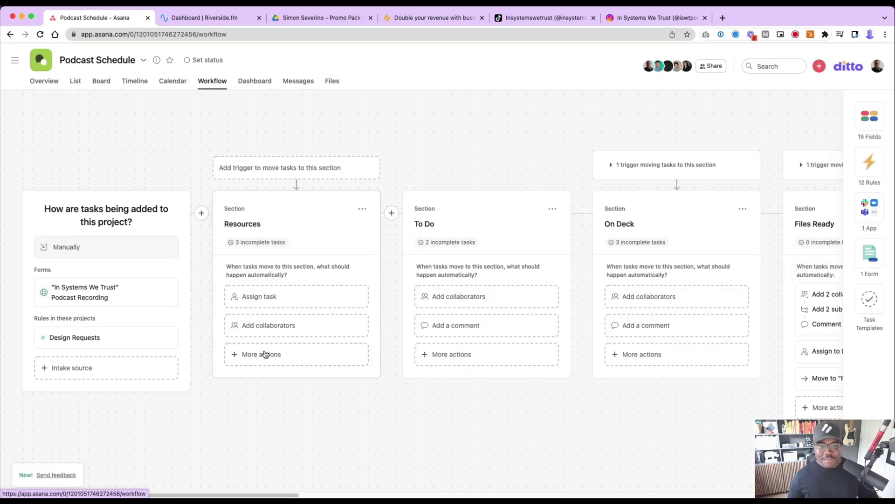
- Scroll across the workflow's section cards through Published and Cancelled, then back to Resources
scroll(672, 184, right, 10)
scroll(454, 495, right, 5)
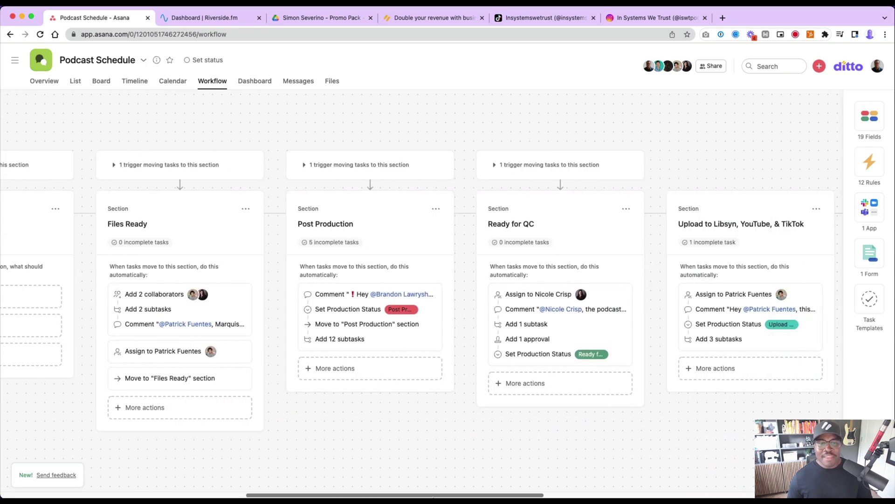
drag(454, 496, 699, 488)
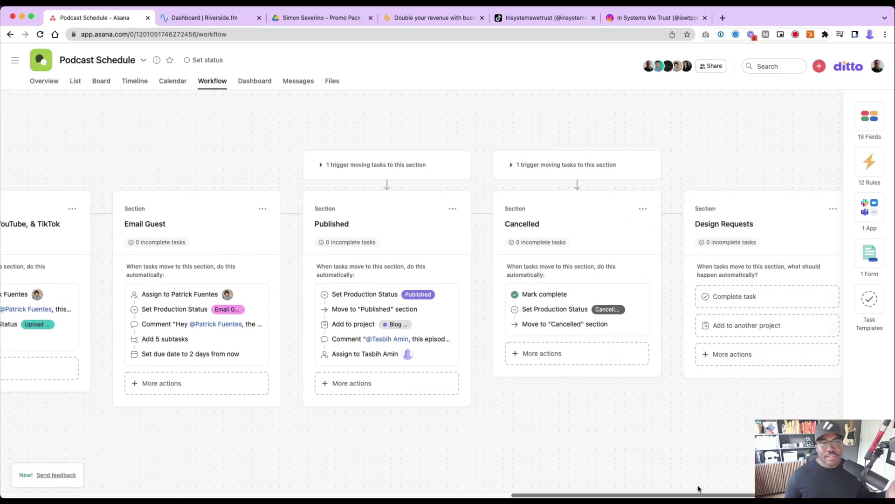
scroll(698, 488, right, 2)
scroll(161, 493, left, 5)
scroll(161, 494, left, 15)
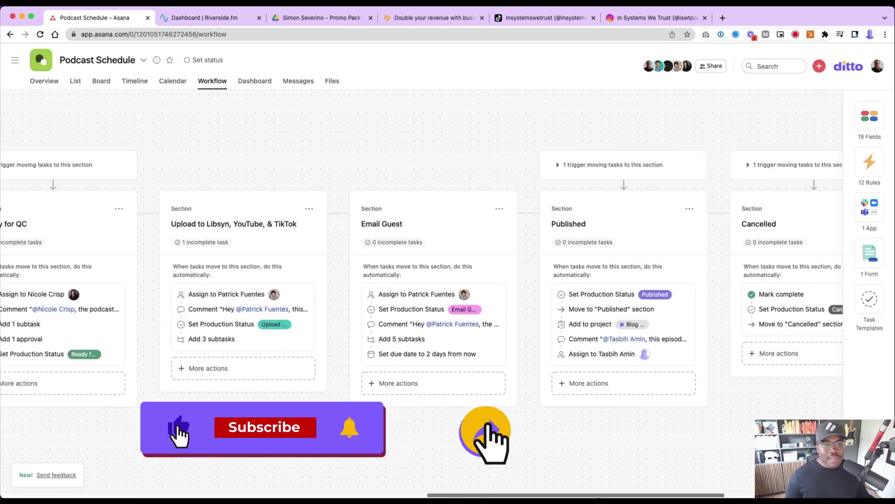
scroll(400, 497, left, 9)
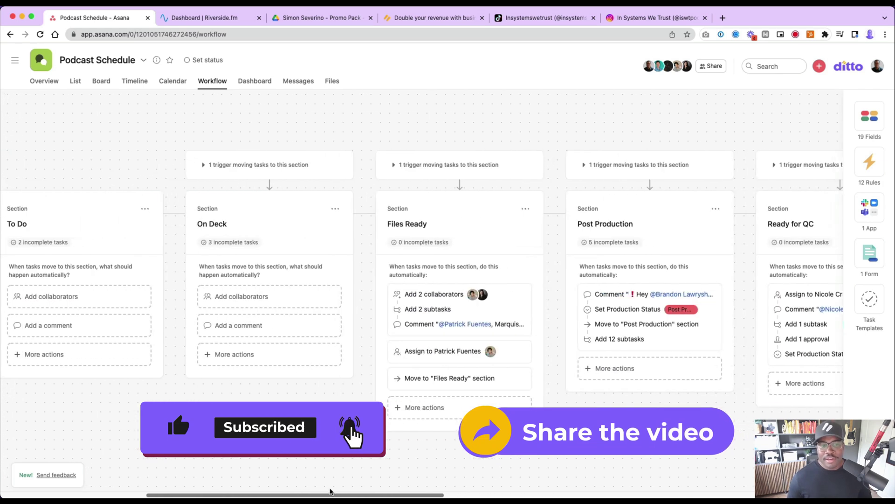